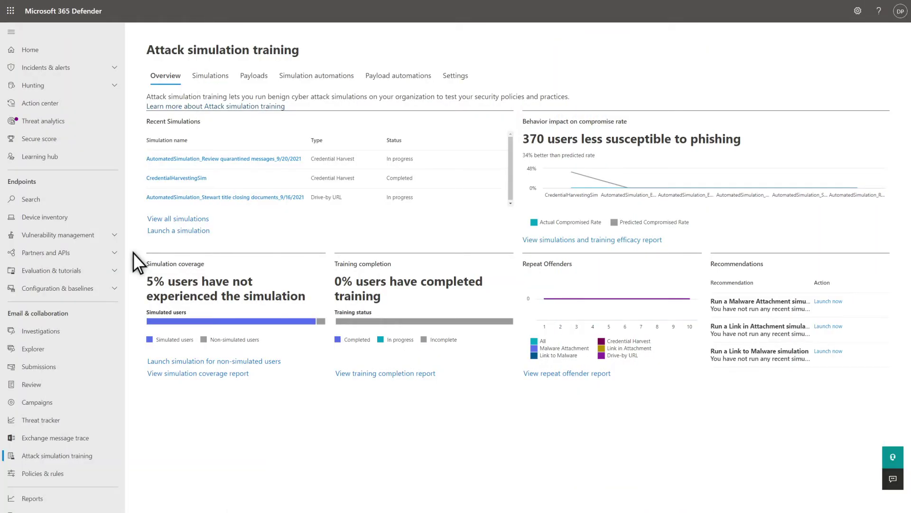
Start a Credential Harvest simulation named 'AutomatedSimulation_2 Failed Messages'.
{"action": "left_click", "coordinate": [192, 231]}
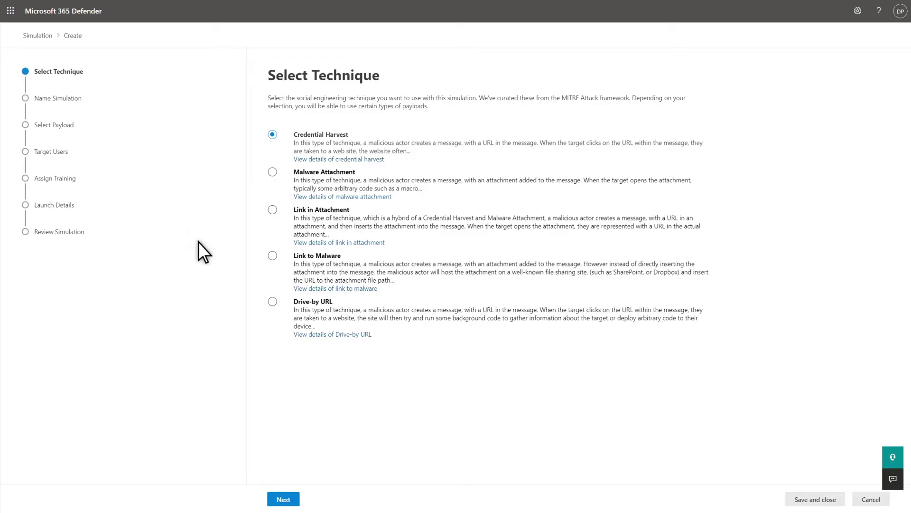
{"action": "left_click", "coordinate": [285, 499]}
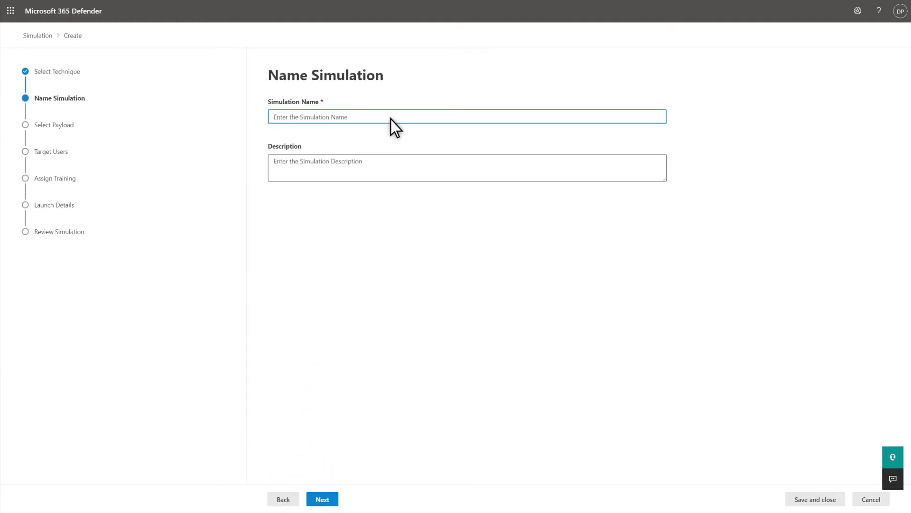
{"action": "left_click", "coordinate": [391, 119]}
{"action": "type", "text": "AutomatedSimulation_2 Failed Messages"}
{"action": "left_click", "coordinate": [328, 499]}
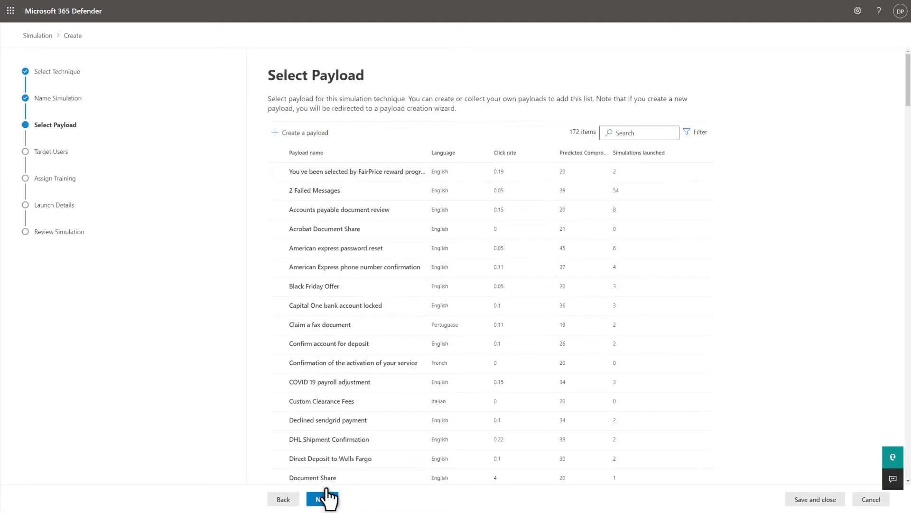
Choose the 2 Failed Messages payload and target all users in the organization.
{"action": "left_click", "coordinate": [279, 191]}
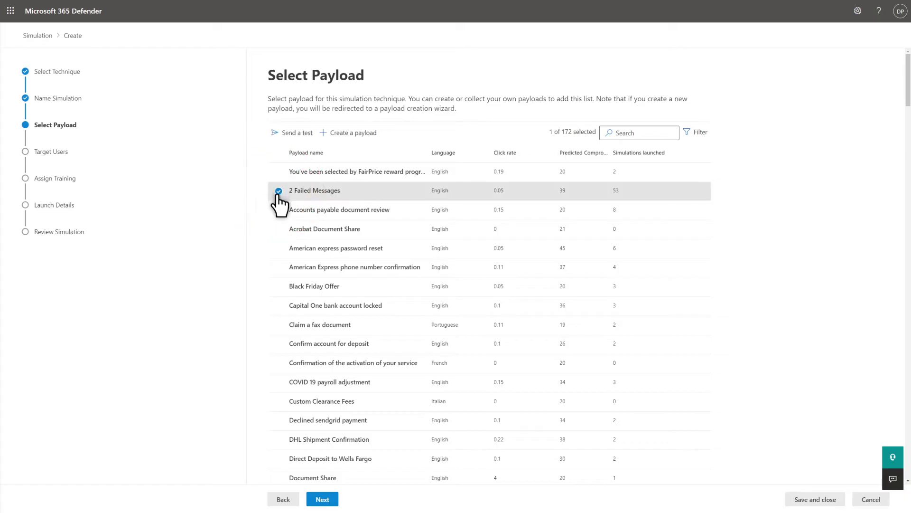
{"action": "left_click", "coordinate": [314, 502]}
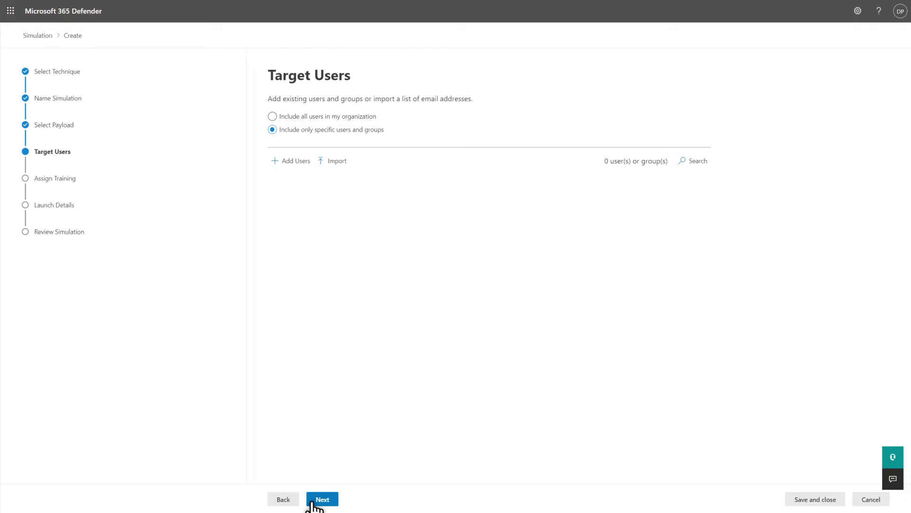
{"action": "left_click", "coordinate": [272, 116]}
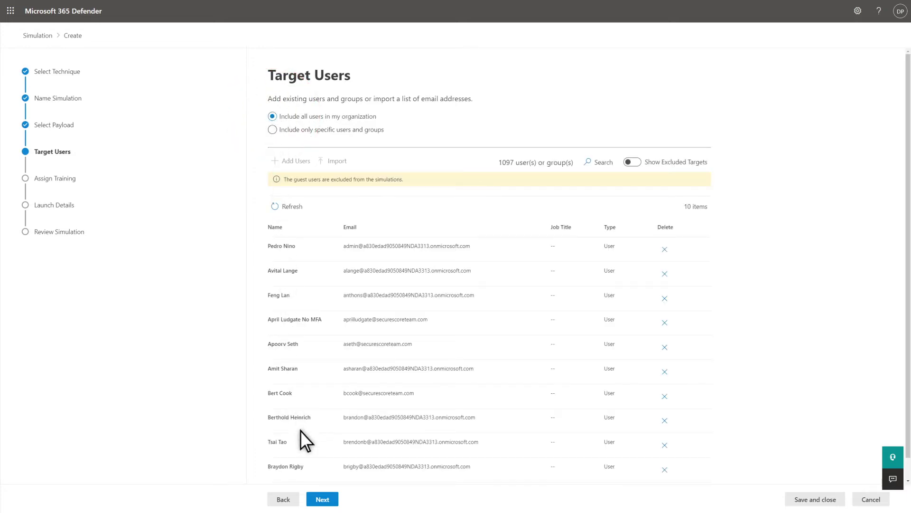
{"action": "left_click", "coordinate": [316, 501]}
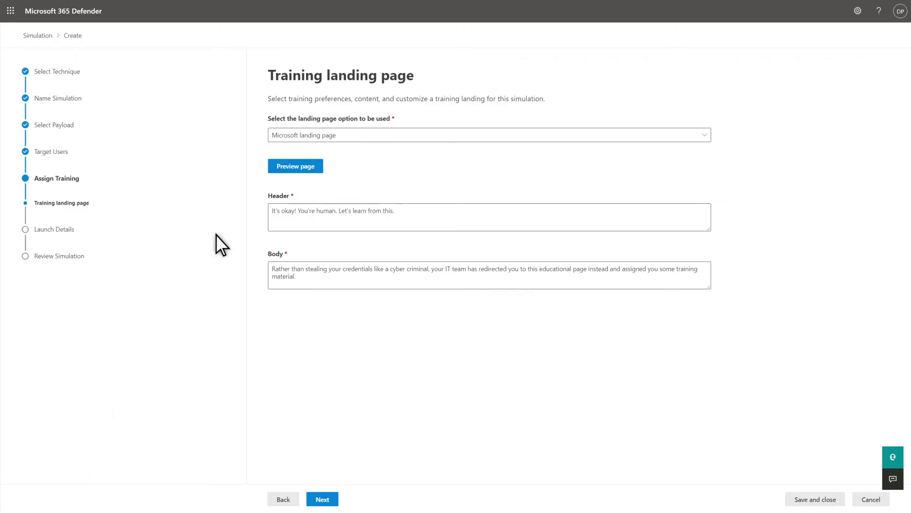
Preview the default Microsoft training landing page, then dismiss the preview.
{"action": "left_click", "coordinate": [273, 166]}
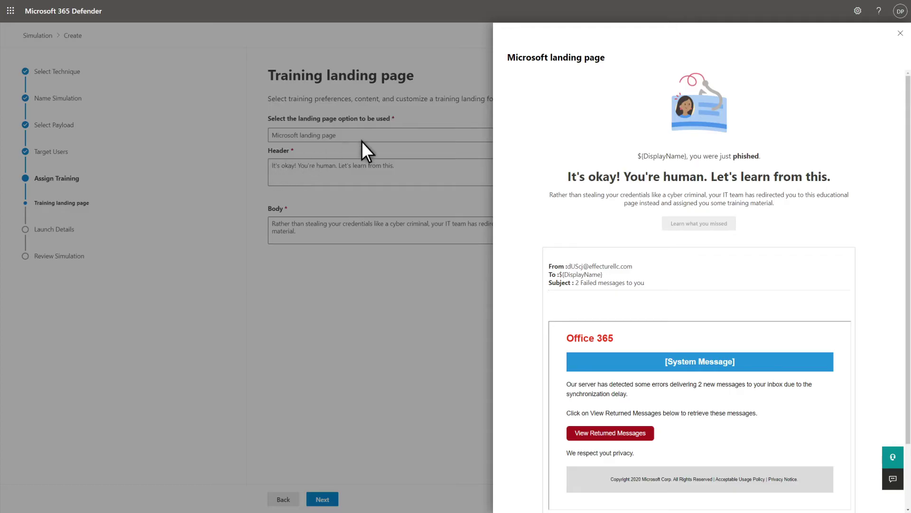
{"action": "left_click", "coordinate": [901, 33]}
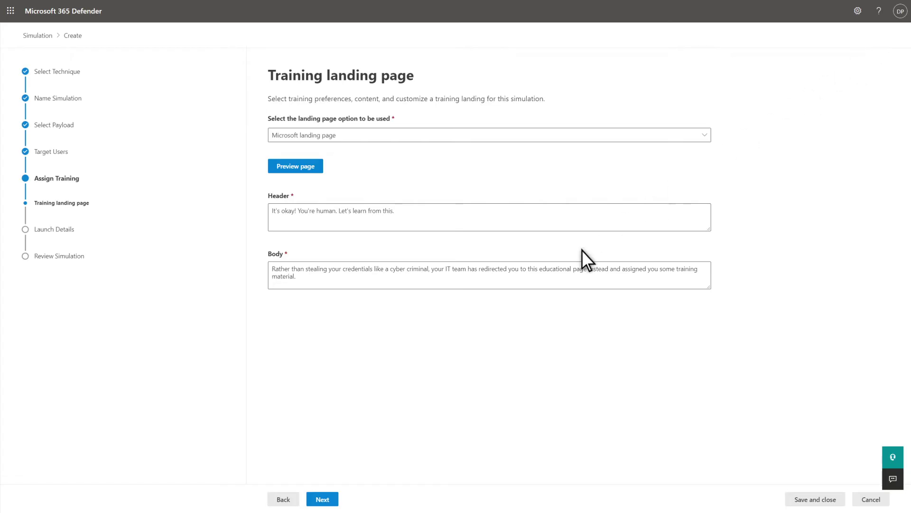
Submit the simulation to launch immediately for two days and list all simulations.
{"action": "left_click", "coordinate": [326, 505]}
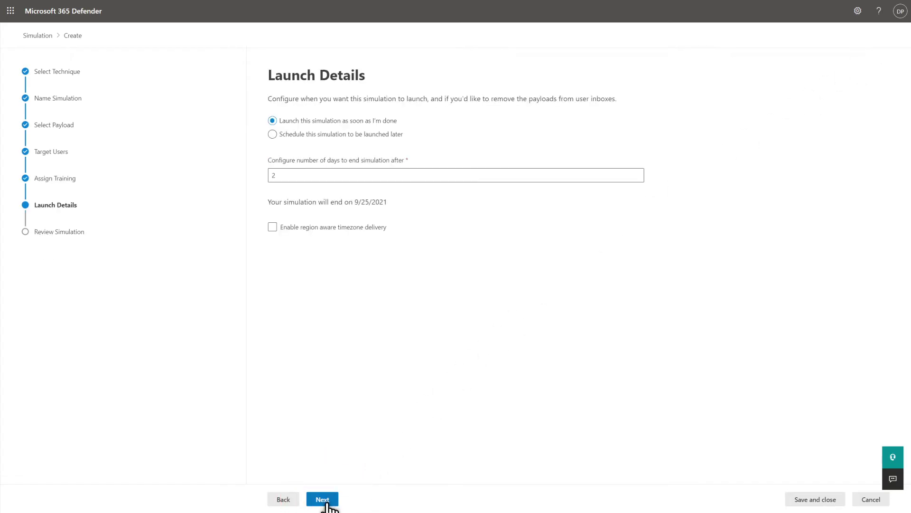
{"action": "left_click", "coordinate": [326, 503]}
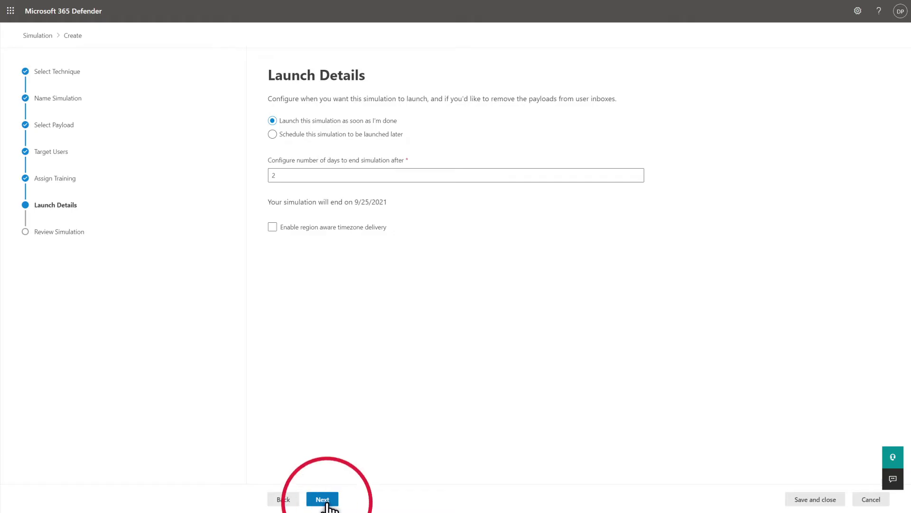
{"action": "left_click", "coordinate": [327, 503]}
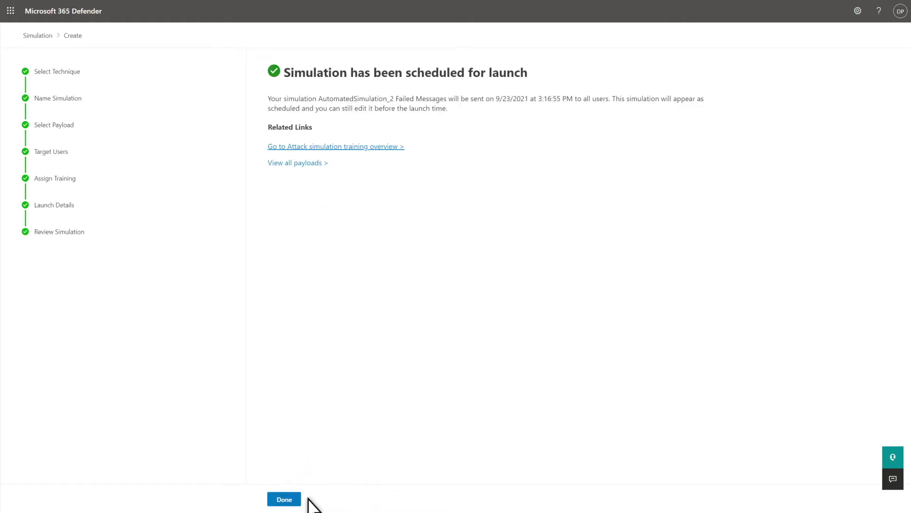
{"action": "left_click", "coordinate": [294, 499]}
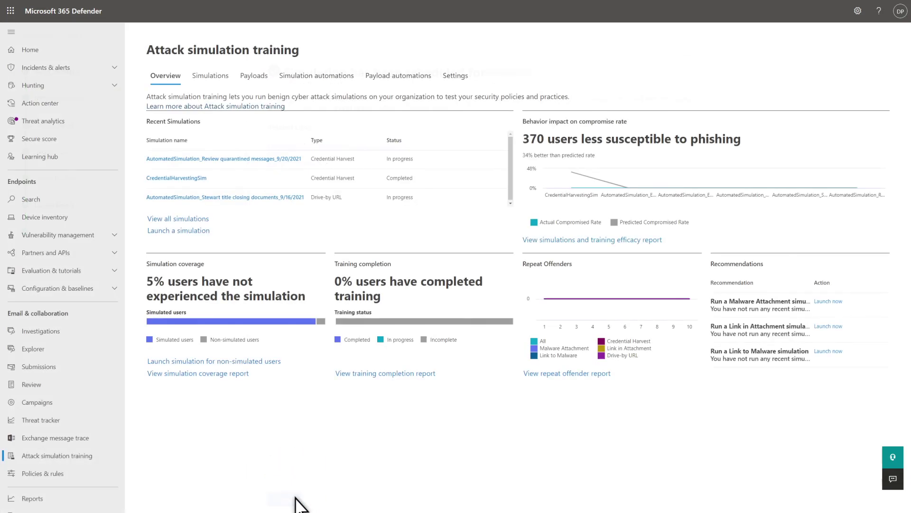
{"action": "left_click", "coordinate": [227, 76]}
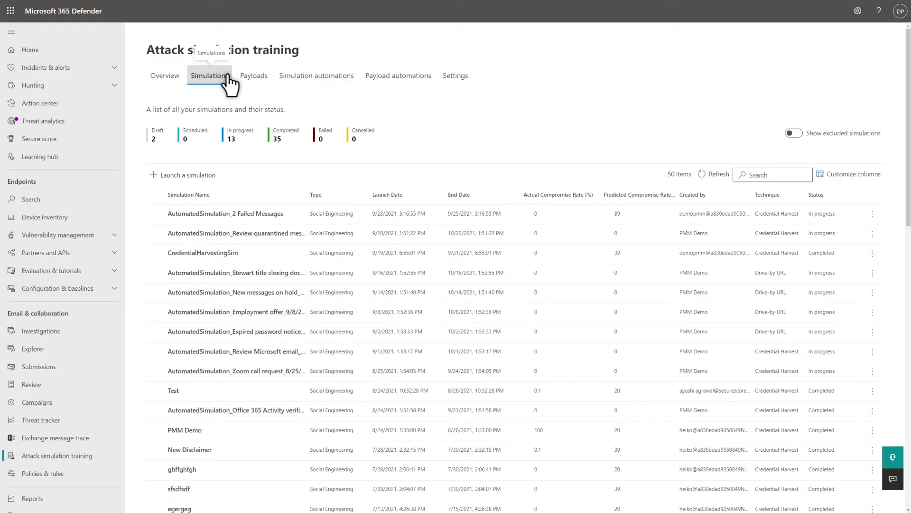
Check the AutomatedSimulation_2 Failed Messages details, showing 1052 emails delivered.
{"action": "left_click", "coordinate": [156, 217]}
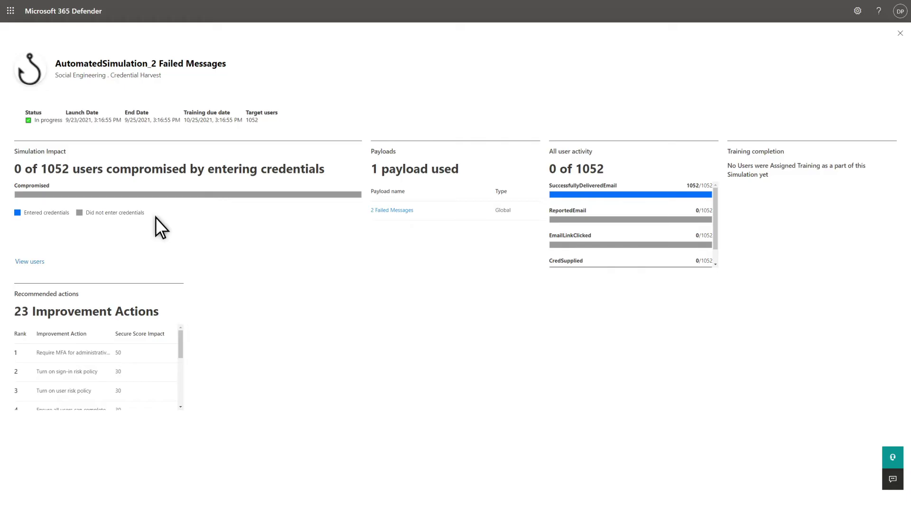
{"action": "key", "text": "Escape"}
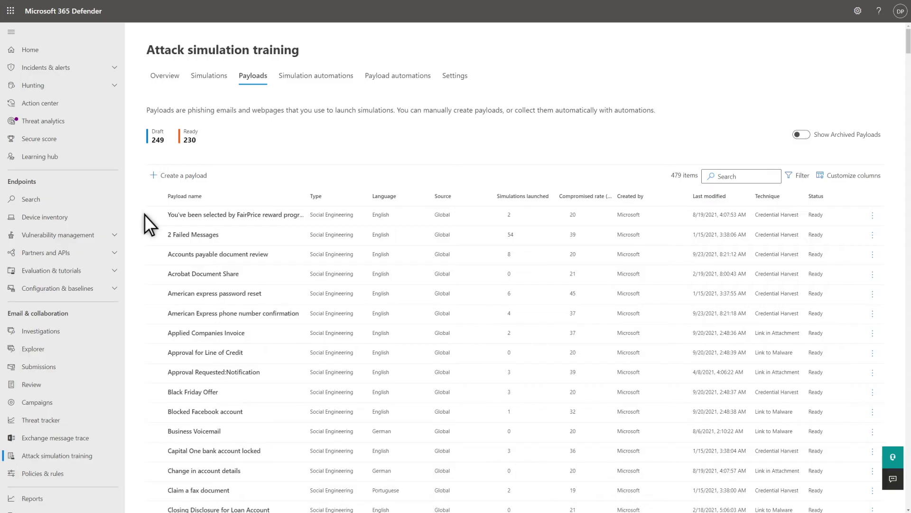
Select the 2 Failed Messages payload and make a copy of it.
{"action": "left_click", "coordinate": [157, 235]}
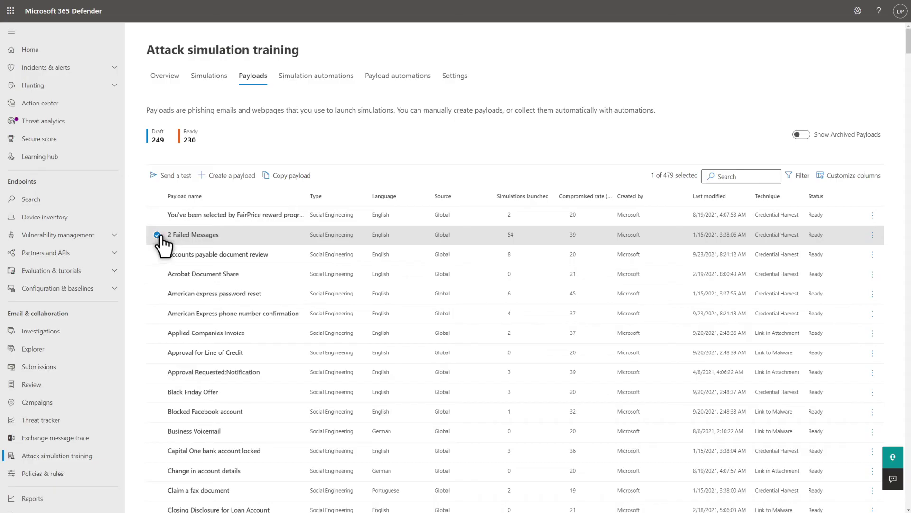
{"action": "left_click", "coordinate": [270, 176]}
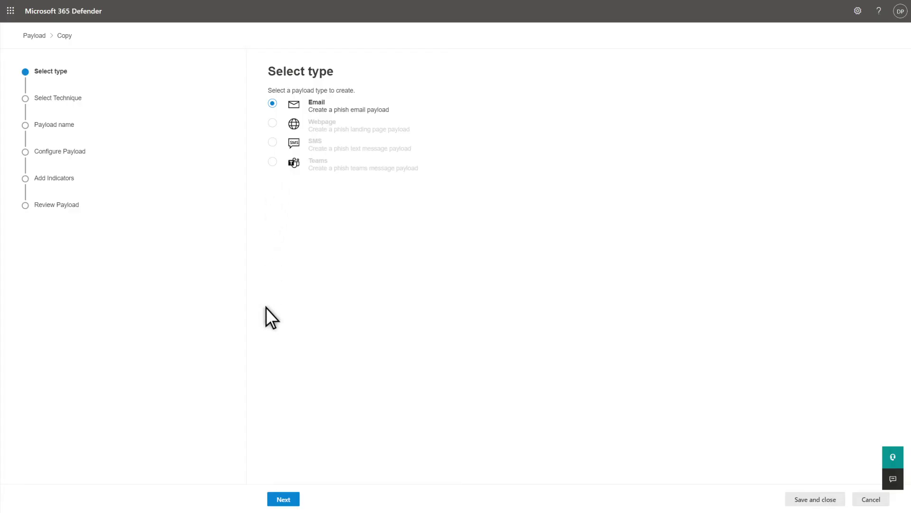
Keep the copy's email type, Credential Harvest technique, name and message unchanged.
{"action": "left_click", "coordinate": [283, 499]}
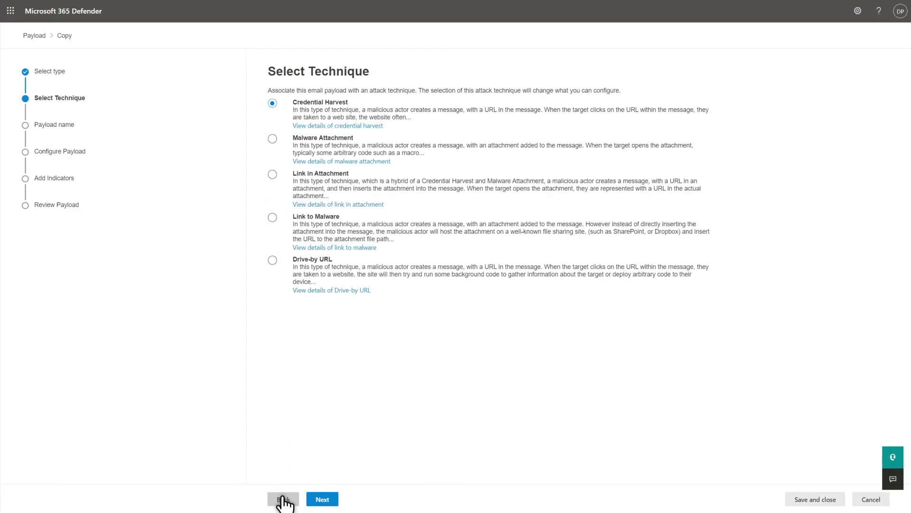
{"action": "left_click", "coordinate": [322, 500]}
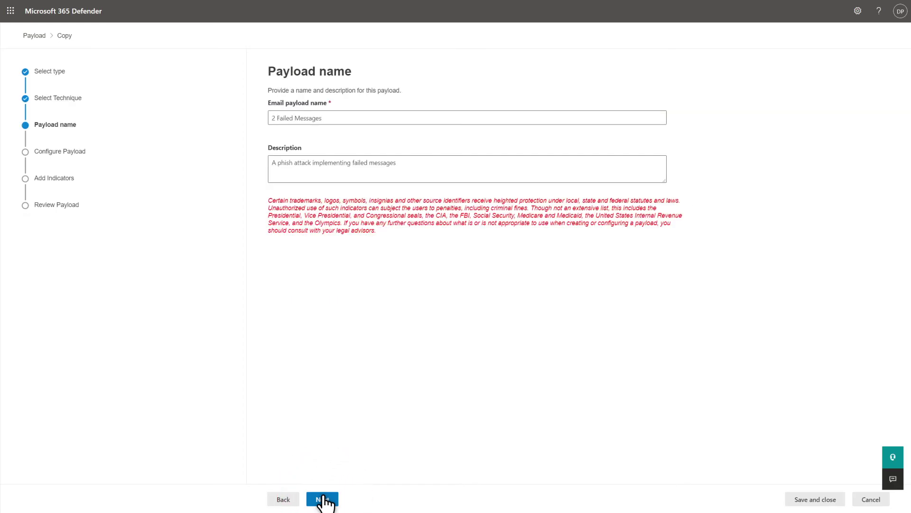
{"action": "left_click", "coordinate": [325, 500]}
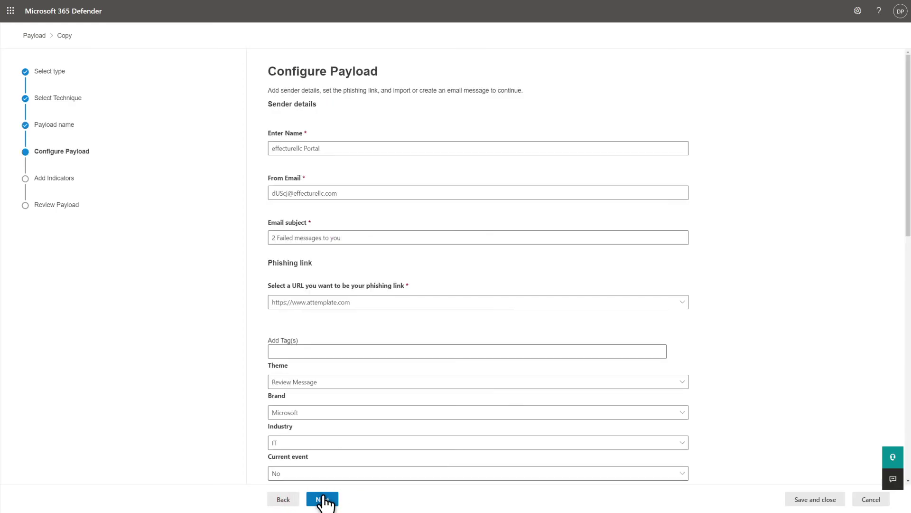
{"action": "left_click", "coordinate": [323, 499]}
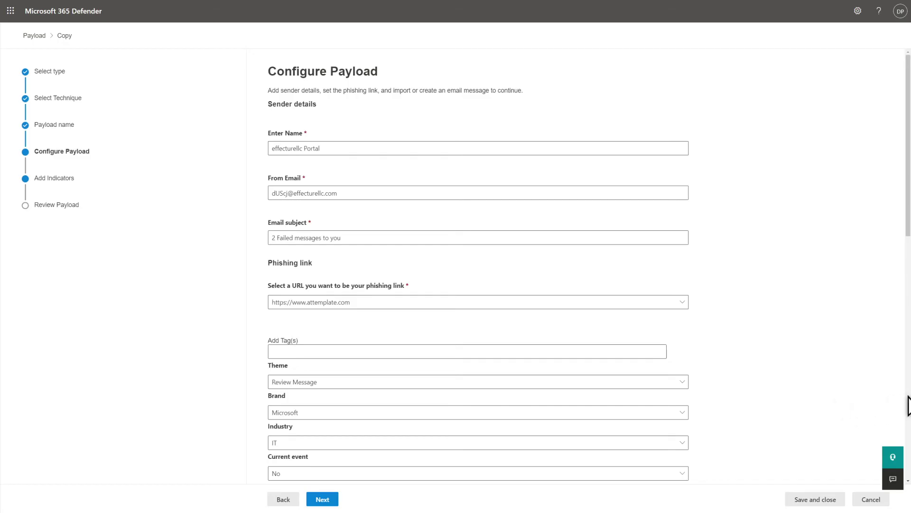
{"action": "left_click", "coordinate": [909, 406]}
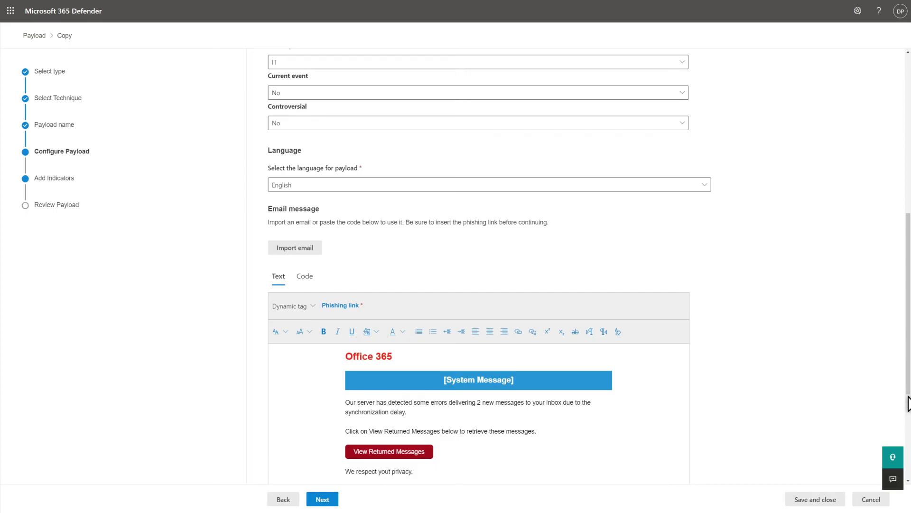
{"action": "left_click", "coordinate": [908, 403]}
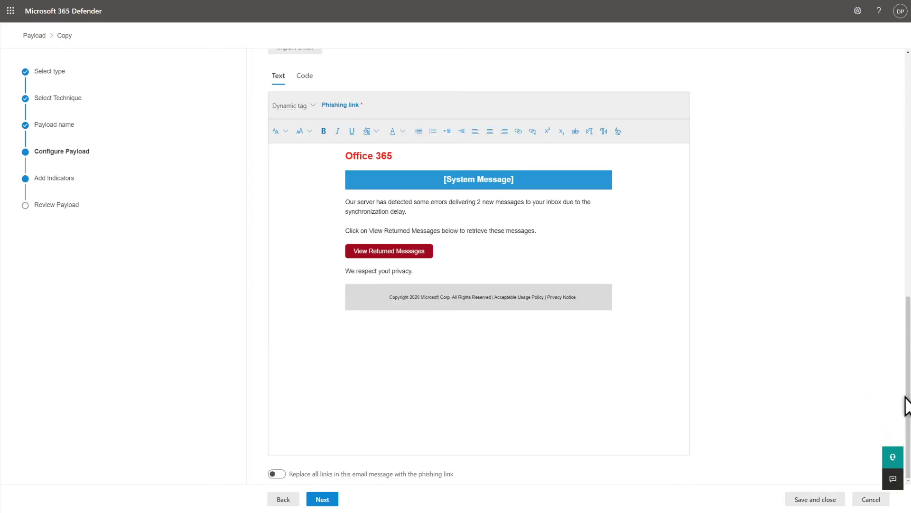
{"action": "left_click", "coordinate": [324, 499]}
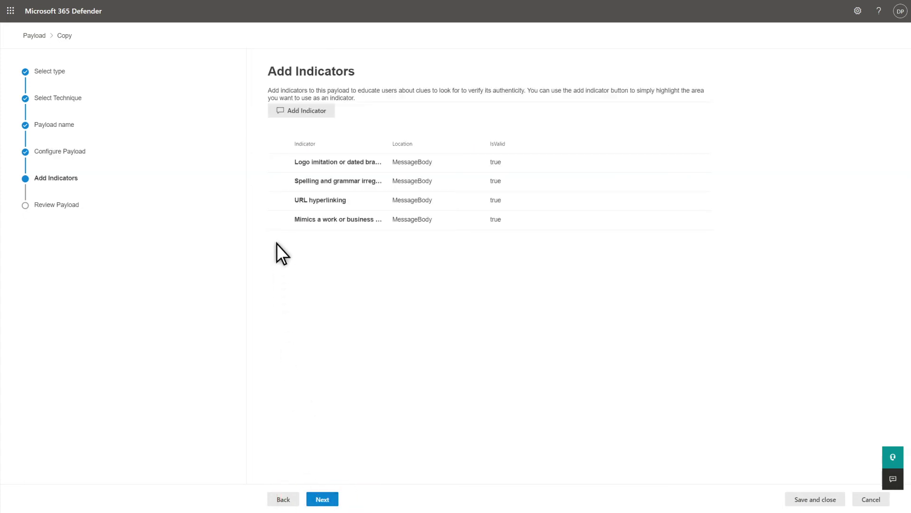
Preview the 'Mimics a work or business process' indicator without changing it.
{"action": "left_click", "coordinate": [278, 220]}
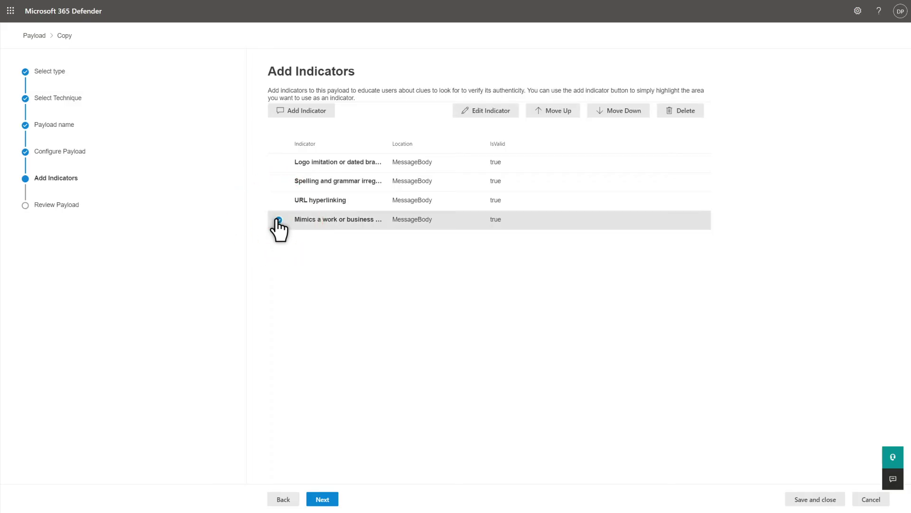
{"action": "left_click", "coordinate": [466, 114]}
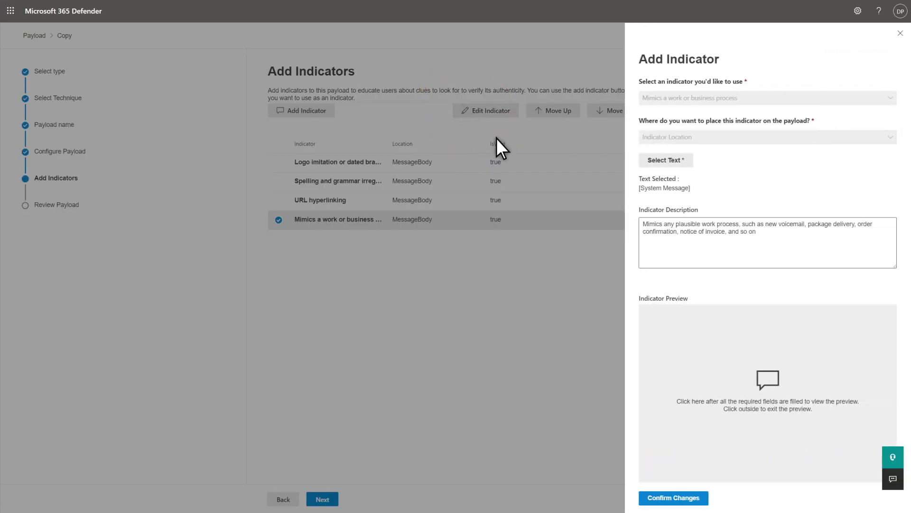
{"action": "left_click", "coordinate": [684, 367]}
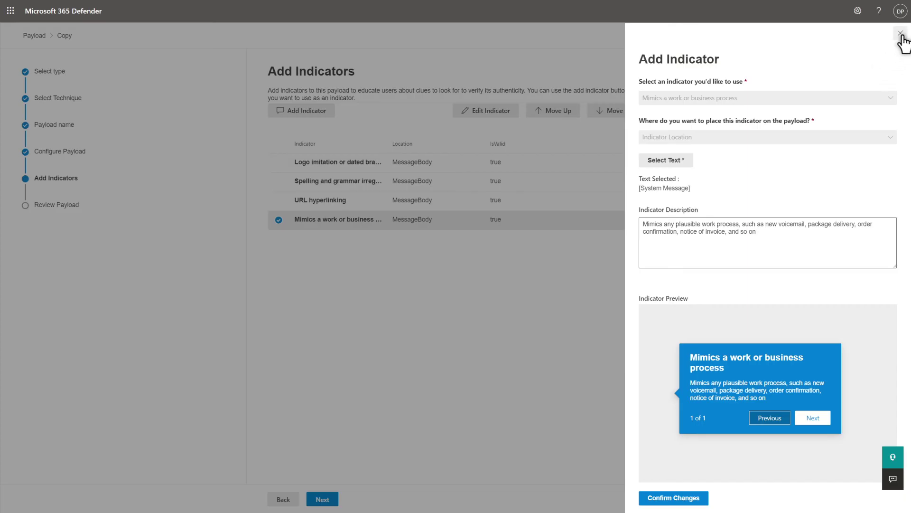
{"action": "left_click", "coordinate": [901, 34]}
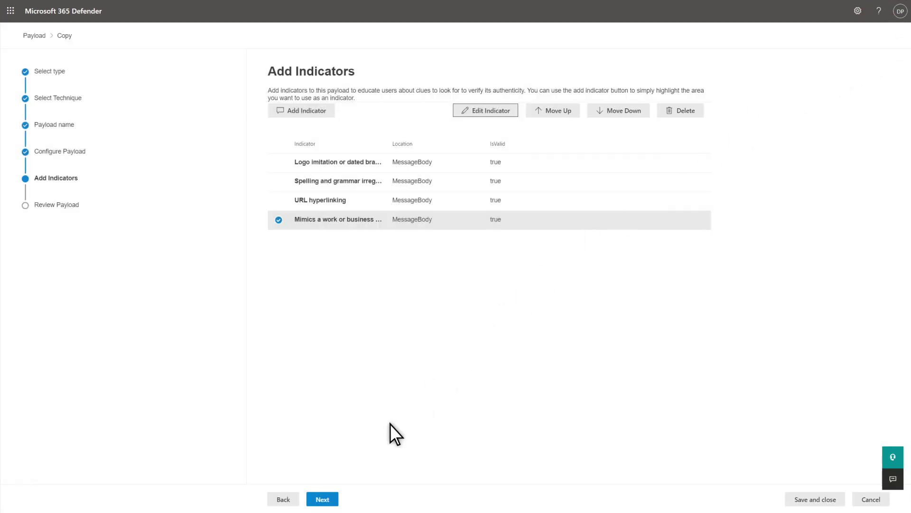
{"action": "left_click", "coordinate": [323, 500]}
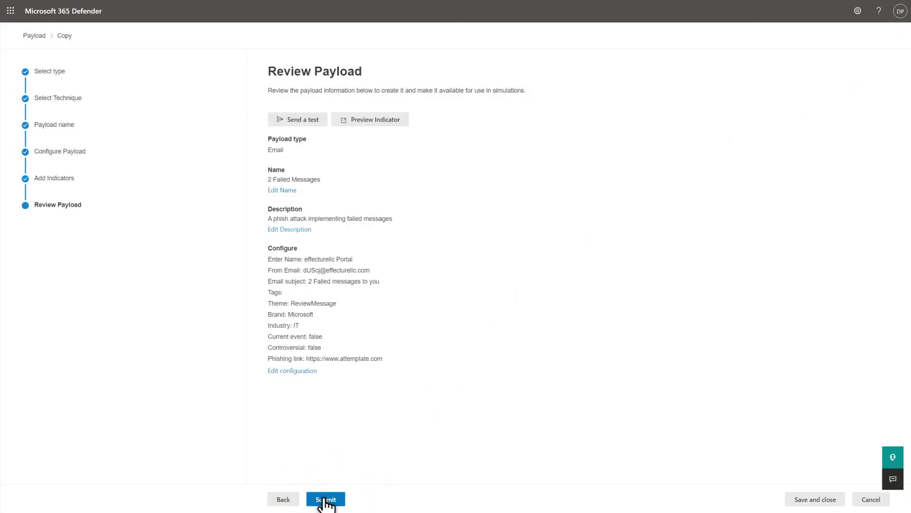